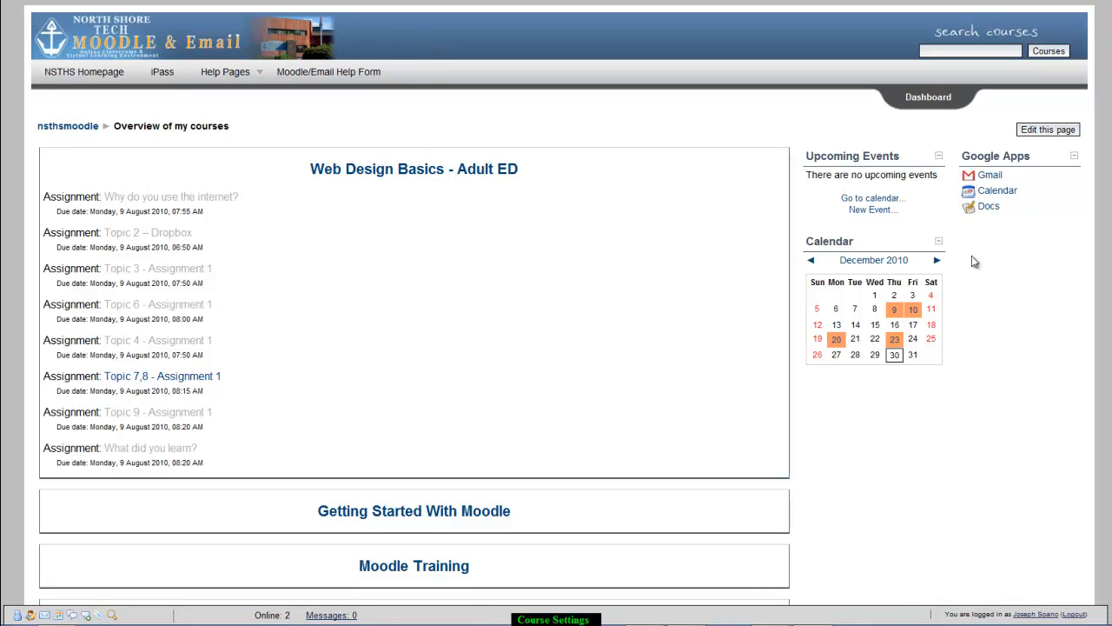
# Find the I.S.T. Related 10 course in the course overview and open it
pyautogui.scroll(-5, 556, 299)
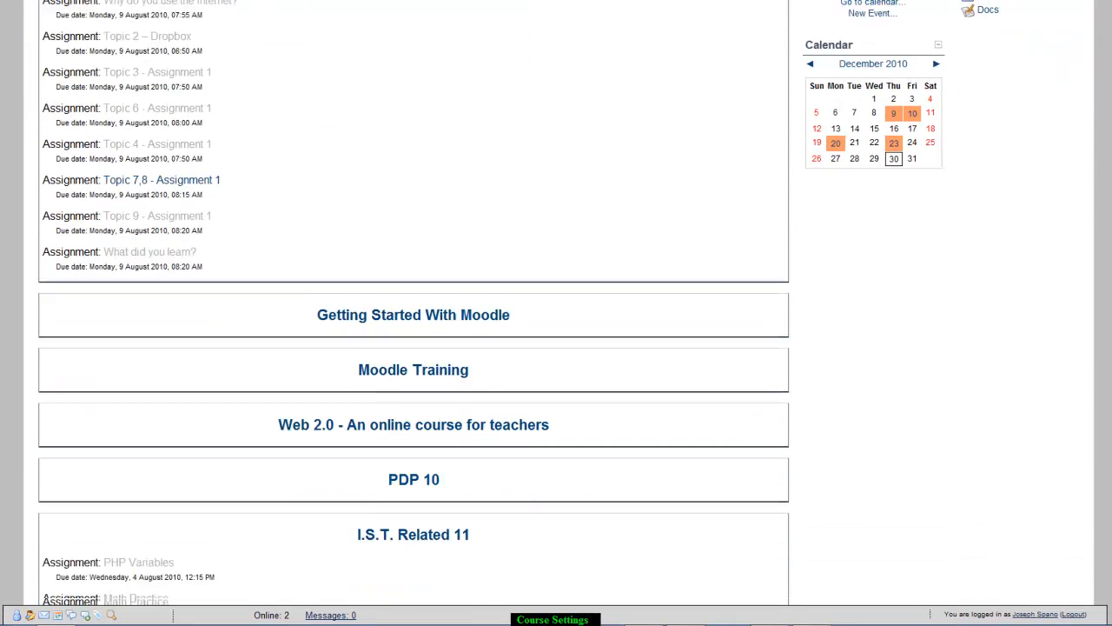
pyautogui.scroll(-15, 414, 312)
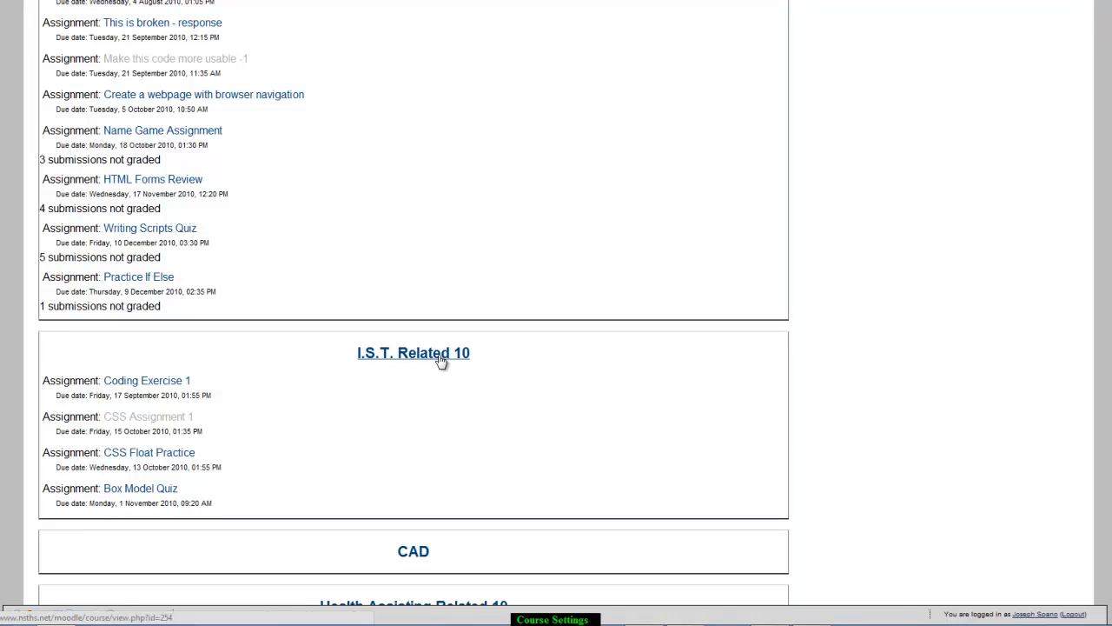
pyautogui.click(452, 359)
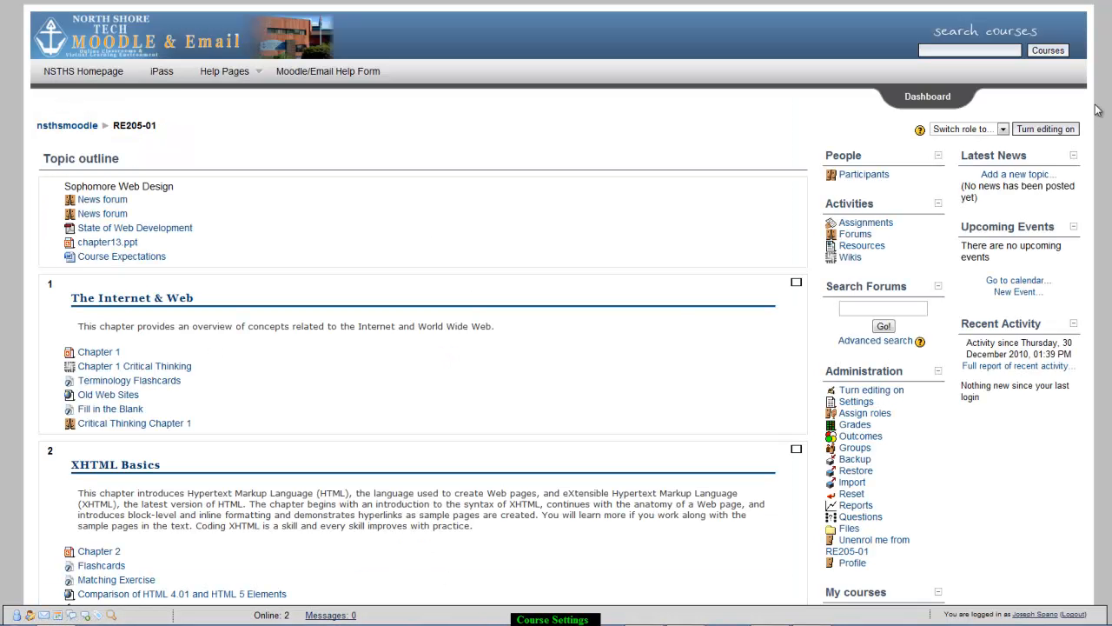
# Look through the course's topic outline, then open the course settings and place the cursor in the summary text
pyautogui.scroll(-15, 556, 313)
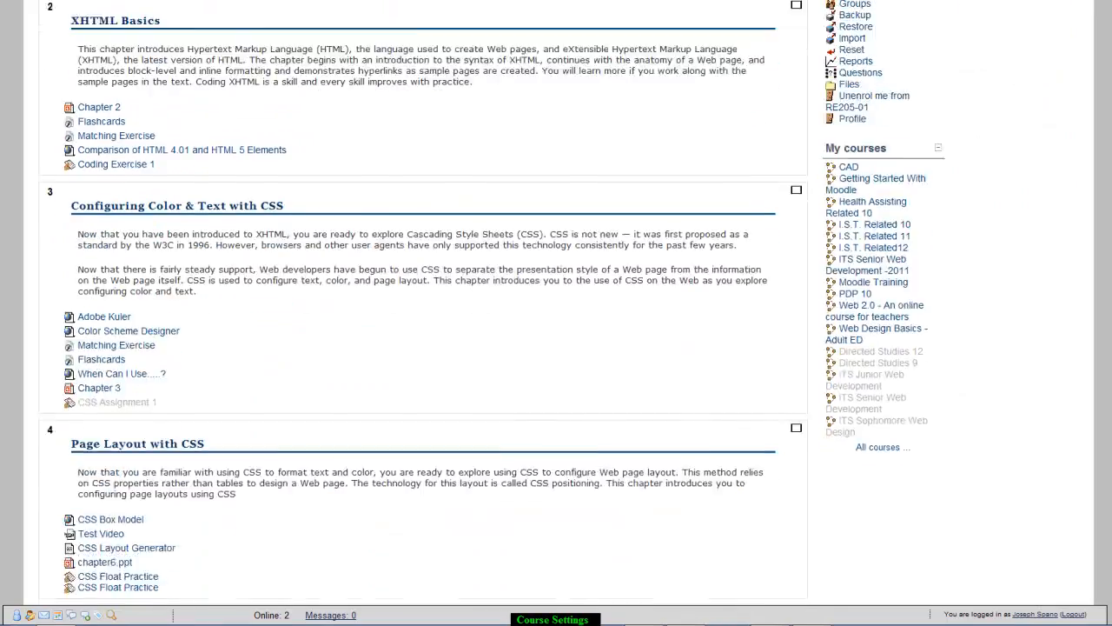
pyautogui.scroll(-10, 423, 313)
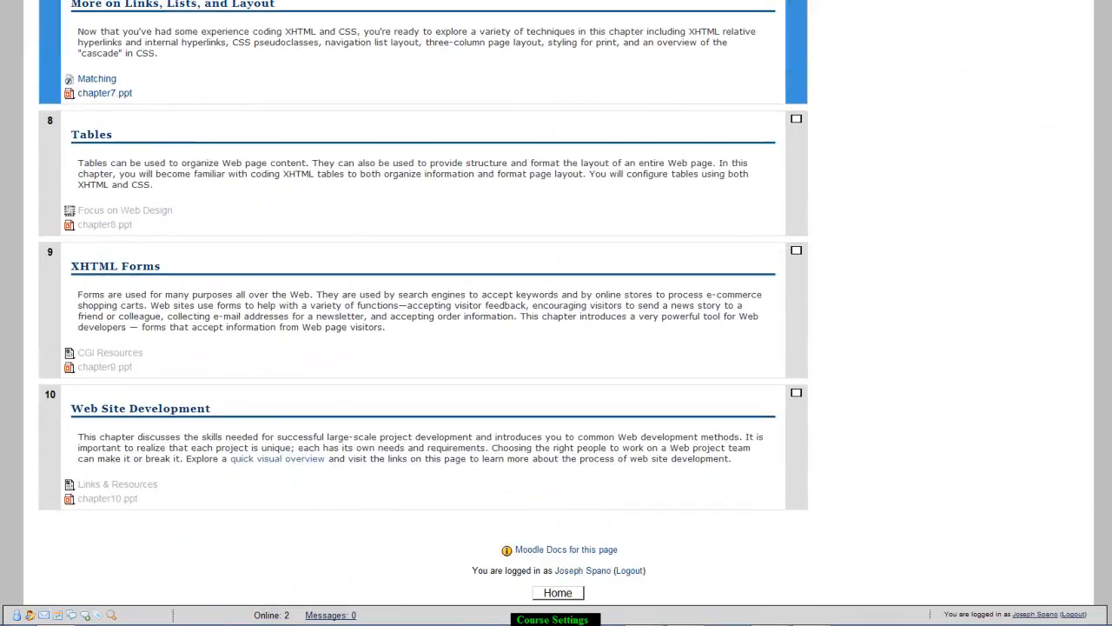
pyautogui.scroll(15, 423, 313)
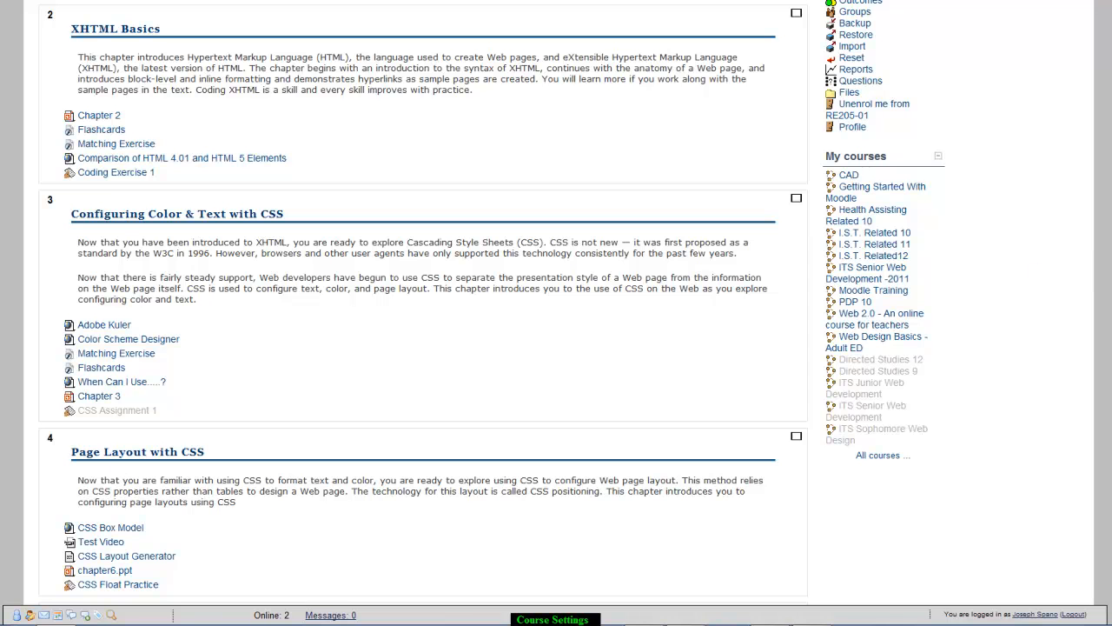
pyautogui.scroll(5, 206, 504)
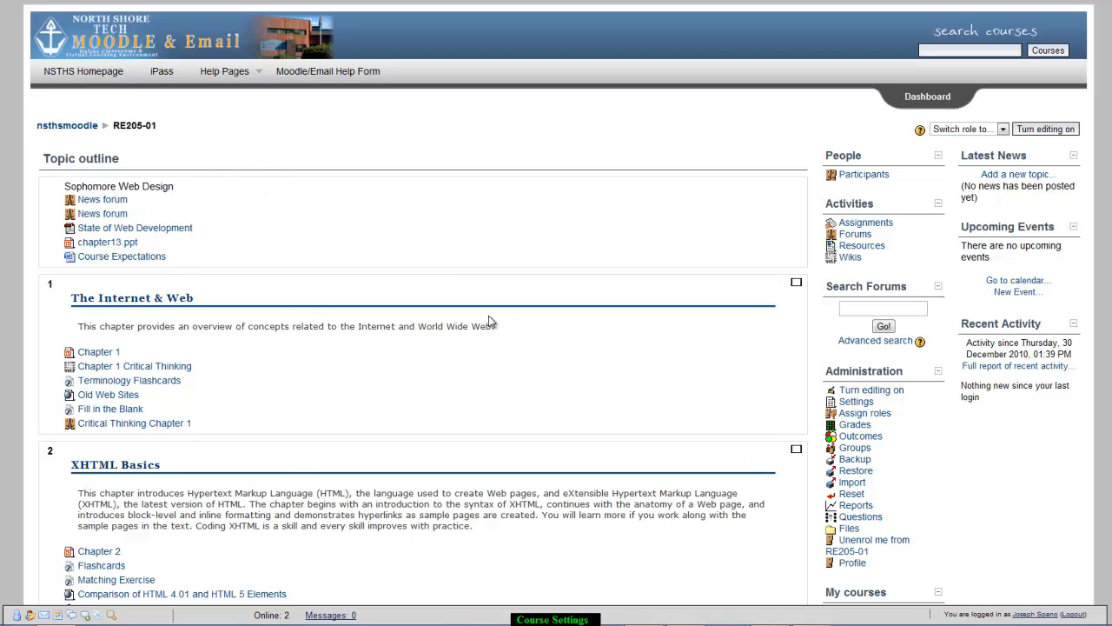
pyautogui.click(855, 403)
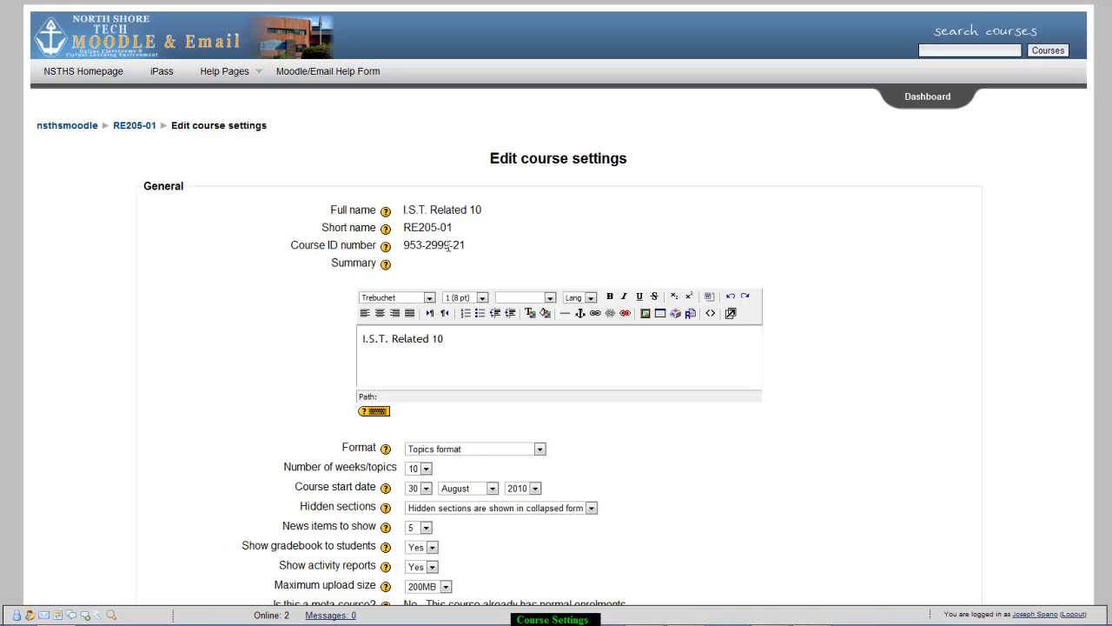
pyautogui.click(511, 356)
# Choose Topics format as the course format and 10 as the number of weeks/topics
pyautogui.scroll(-3, 595, 350)
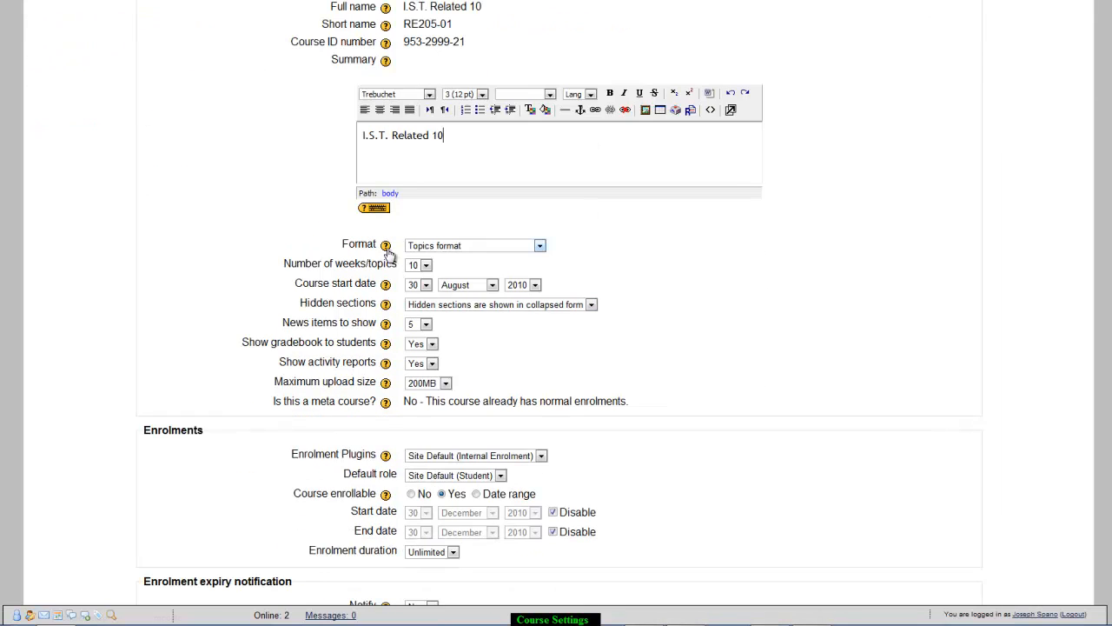
pyautogui.click(484, 248)
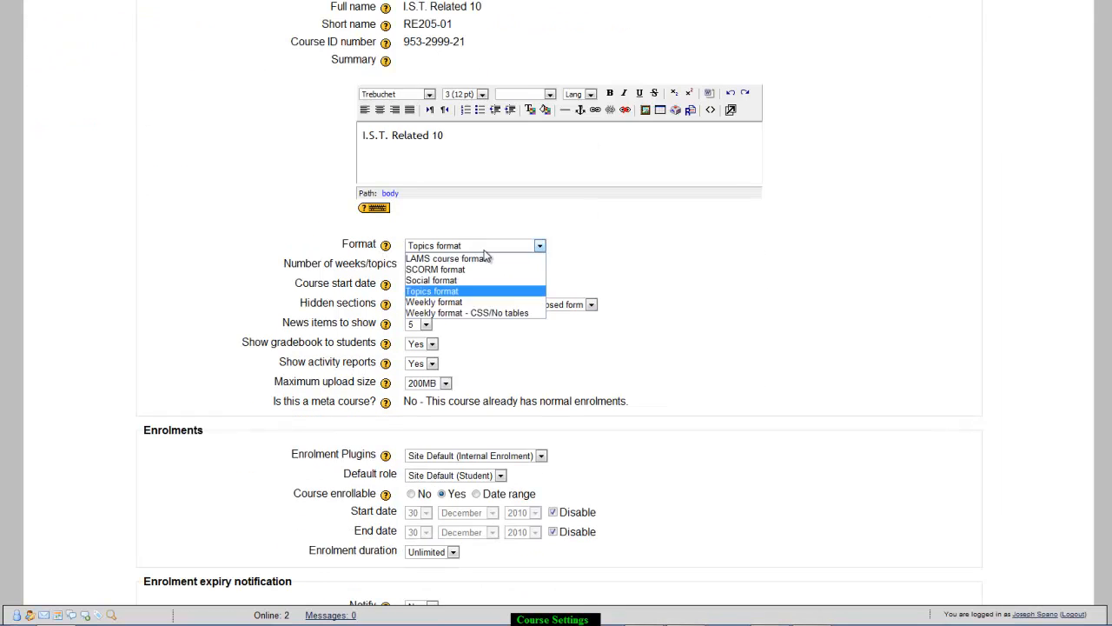
pyautogui.click(474, 292)
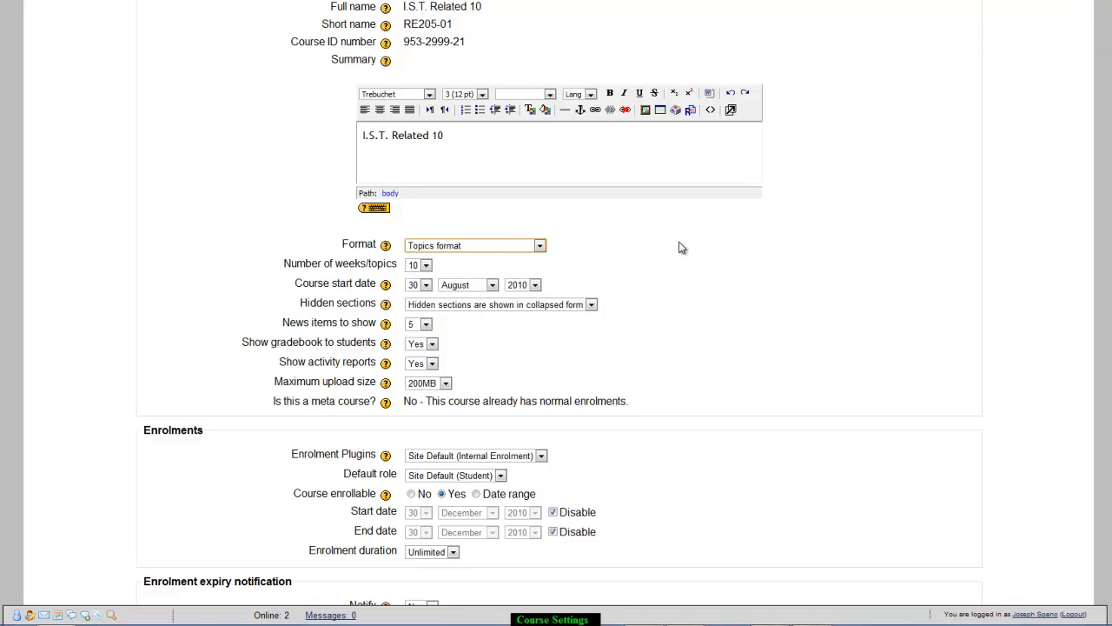
pyautogui.click(425, 266)
pyautogui.moveTo(426, 296); pyautogui.dragTo(426, 465)
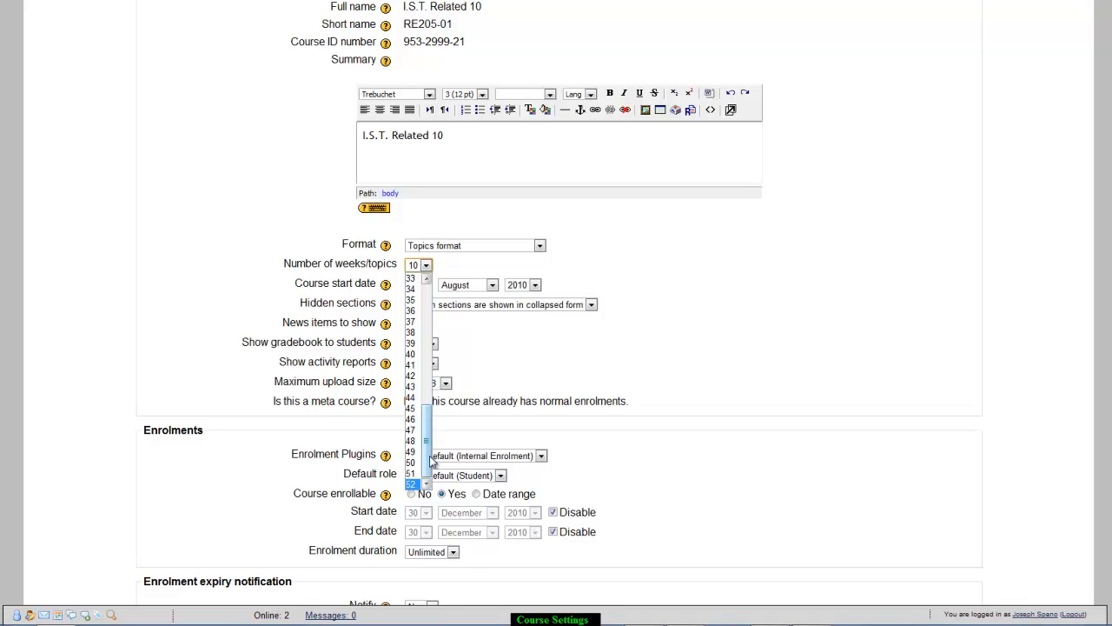
pyautogui.moveTo(429, 461); pyautogui.dragTo(439, 322)
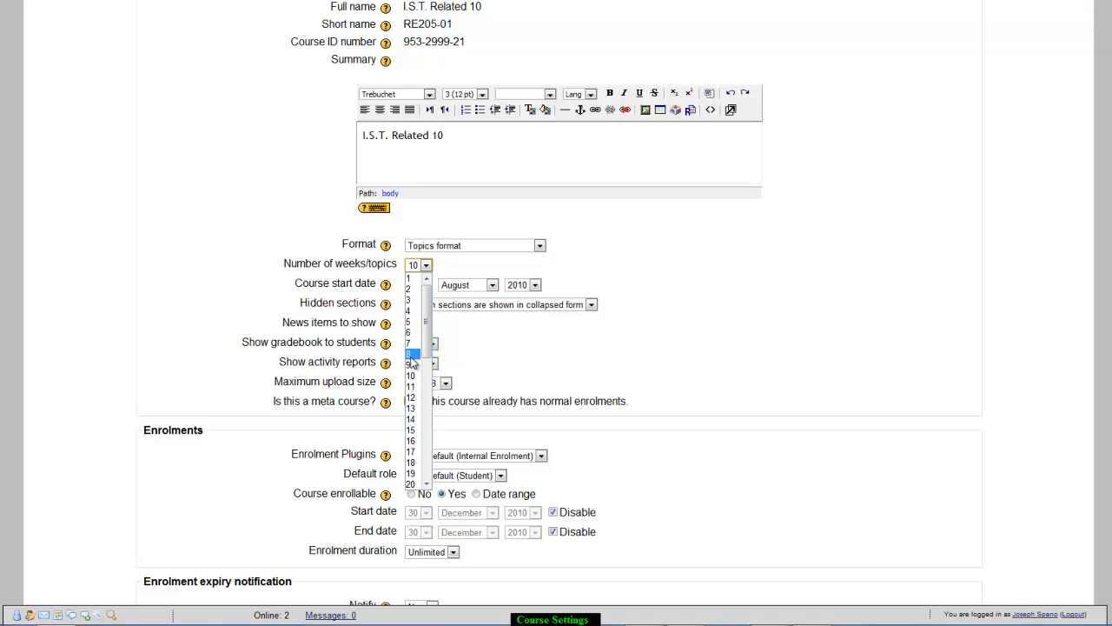
pyautogui.click(411, 379)
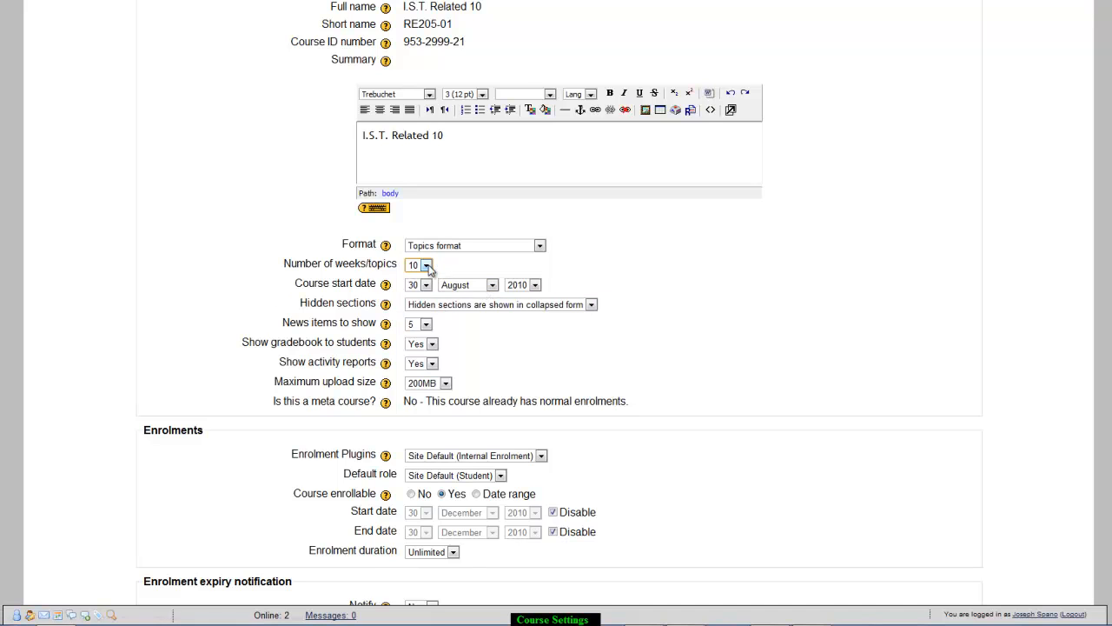
# Examine the hidden sections options and read the help on the number of news items to show
pyautogui.click(500, 305)
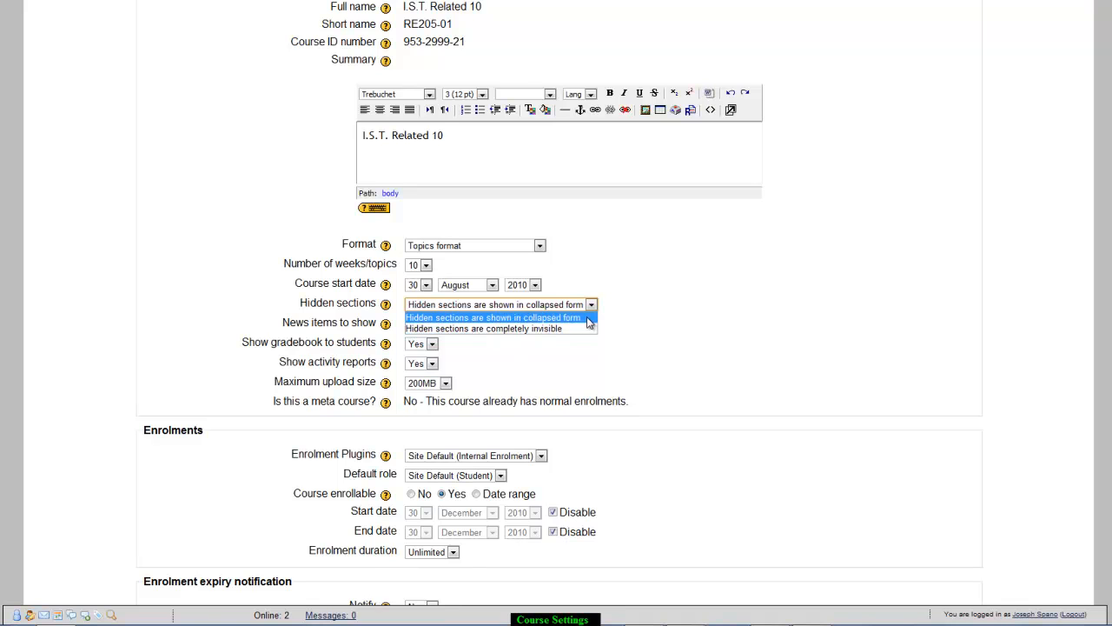
pyautogui.click(634, 315)
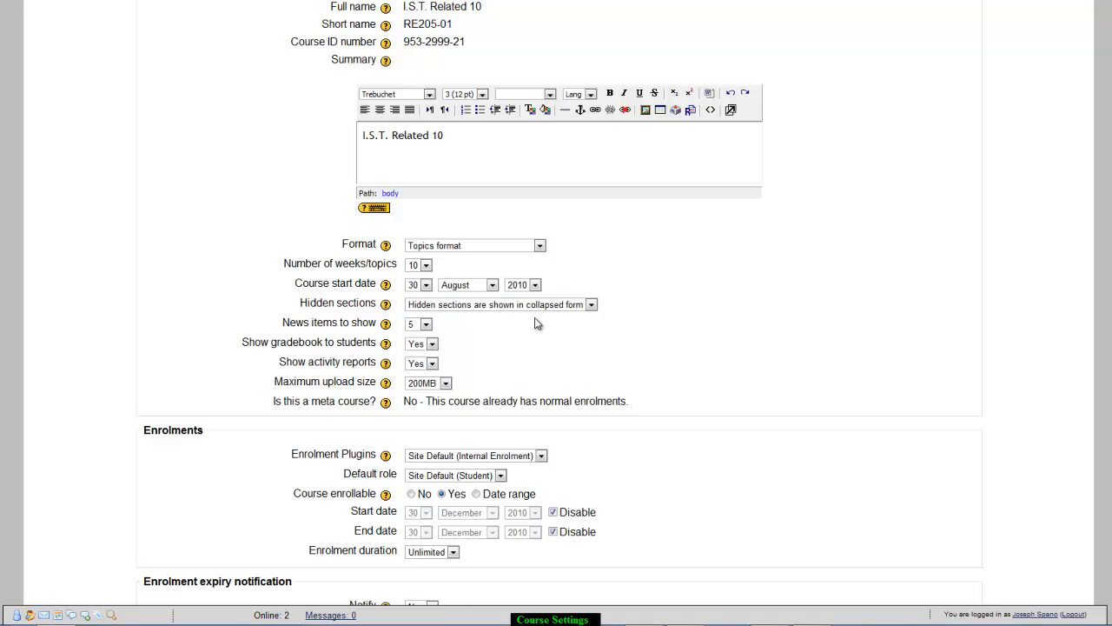
pyautogui.click(386, 324)
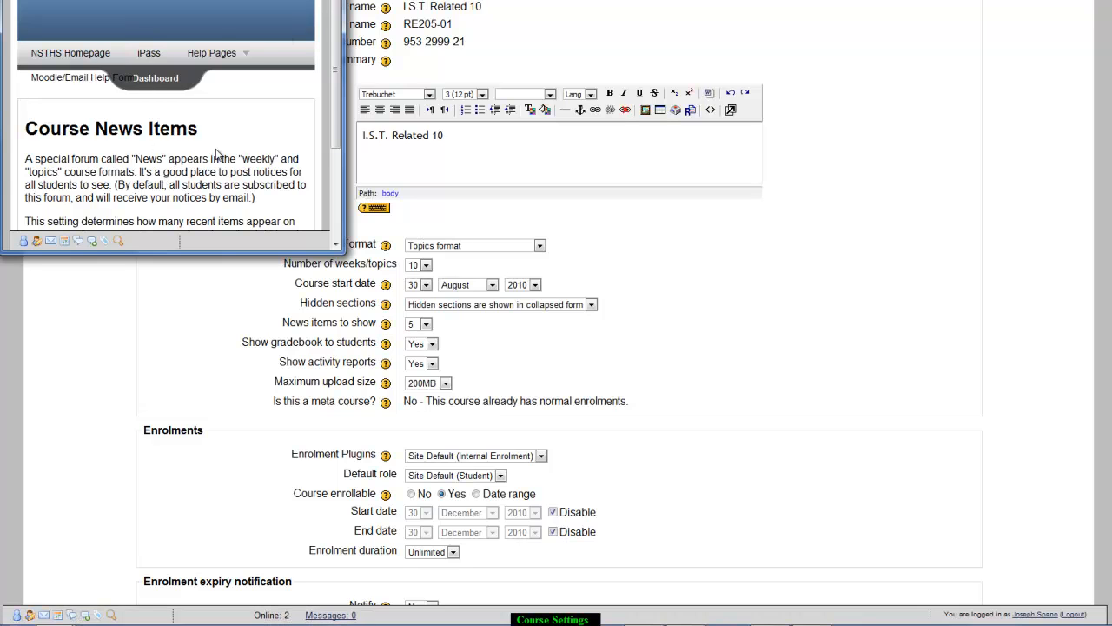
pyautogui.scroll(-2, 218, 153)
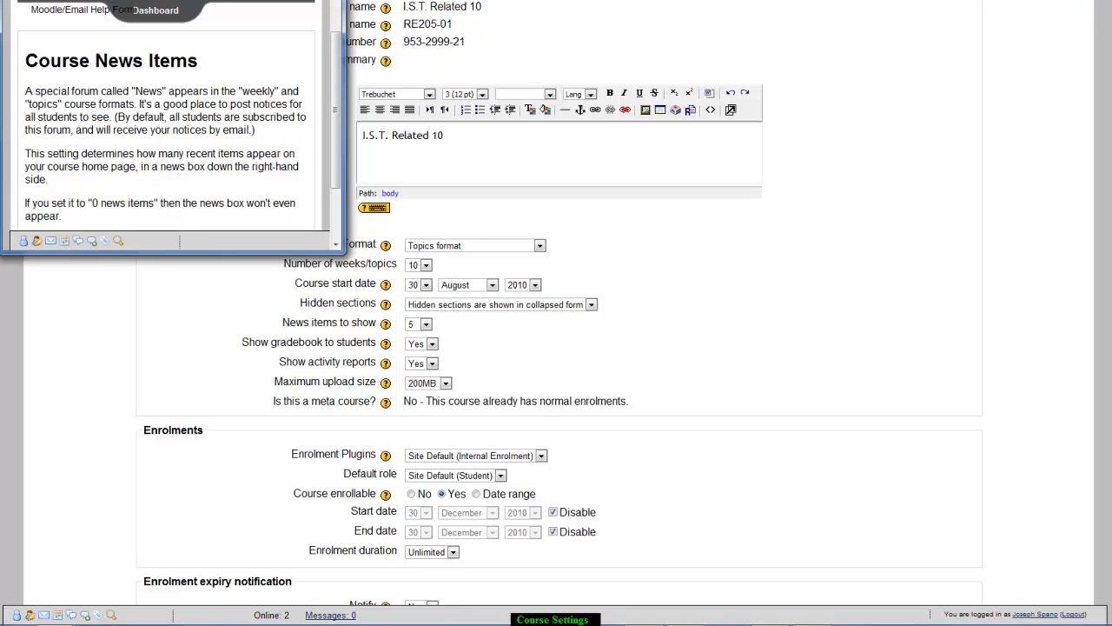
pyautogui.click(327, 0)
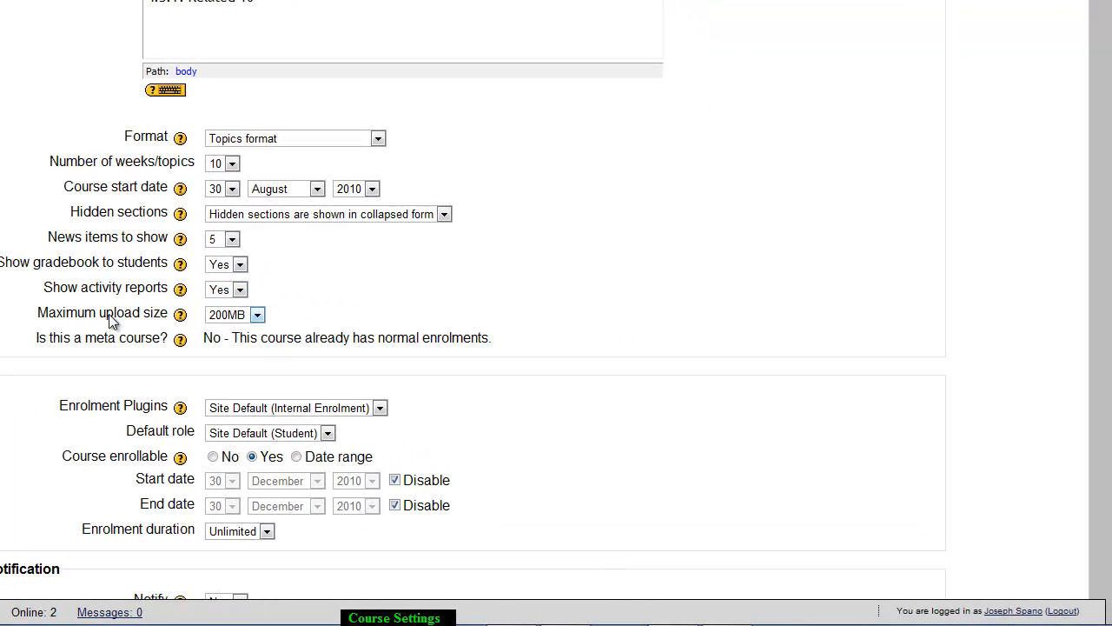
# Examine the maximum upload size choices and review the enrolment, groups, availability, language and role renaming settings
pyautogui.click(251, 315)
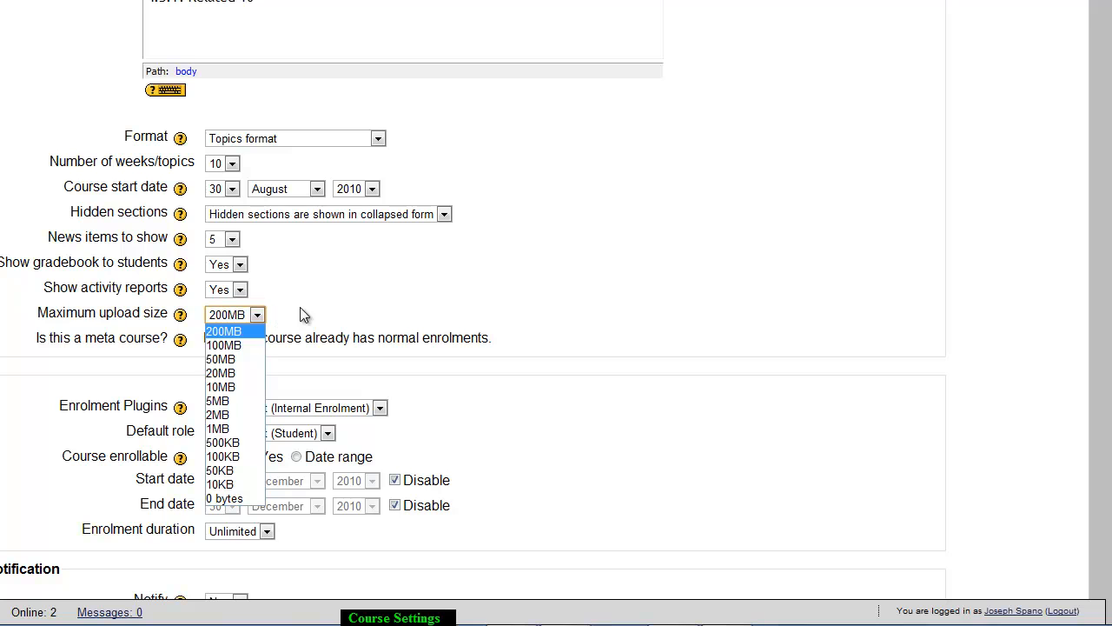
pyautogui.click(300, 308)
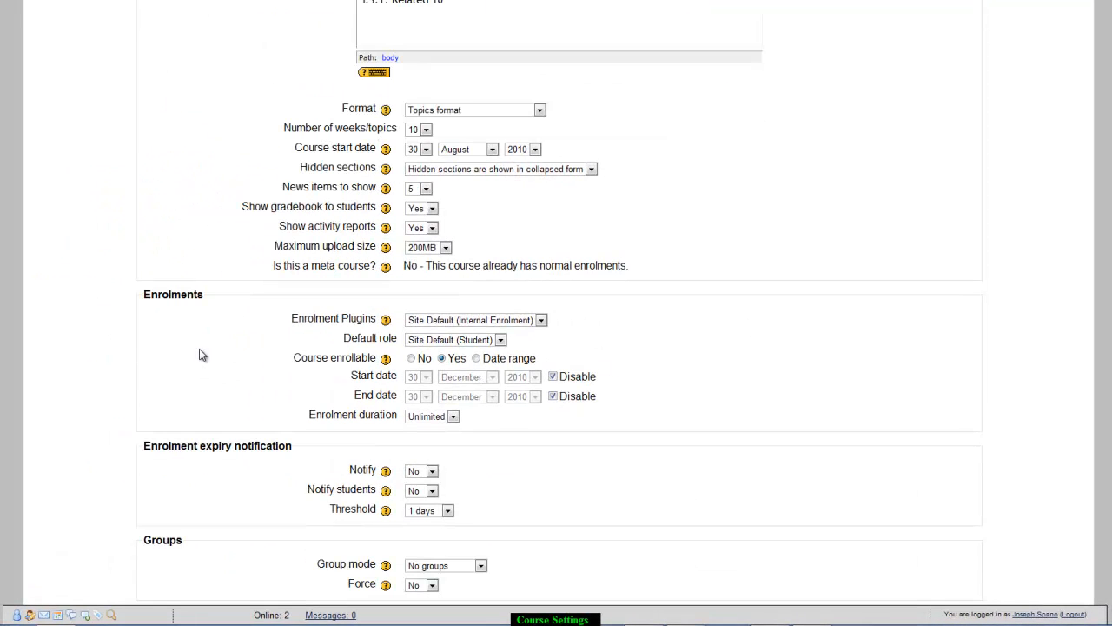
pyautogui.scroll(-2, 200, 512)
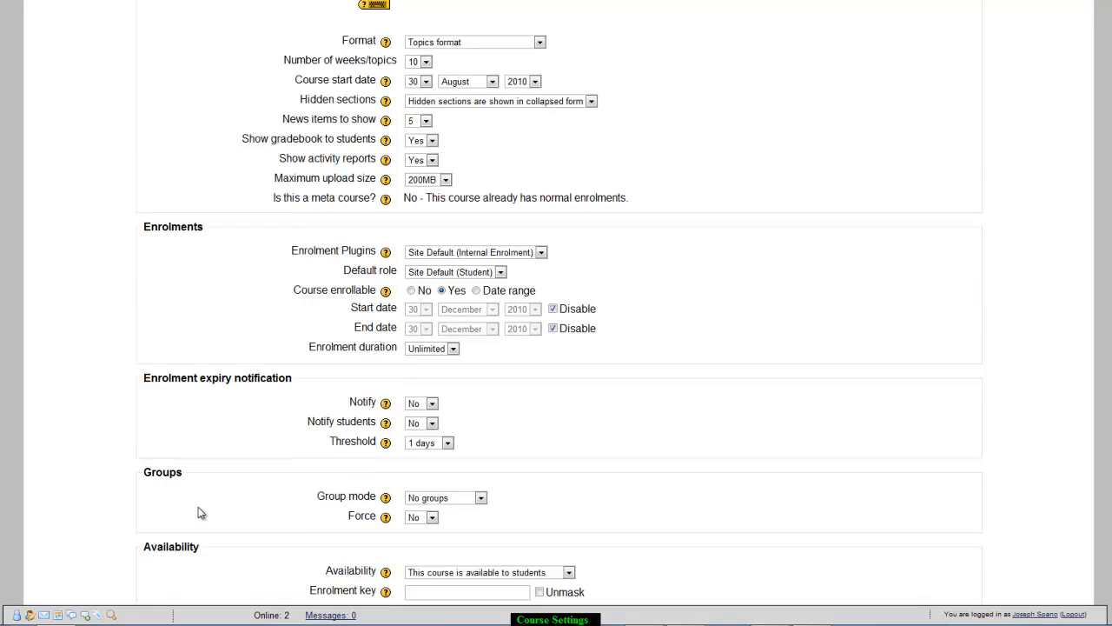
pyautogui.scroll(-2, 200, 513)
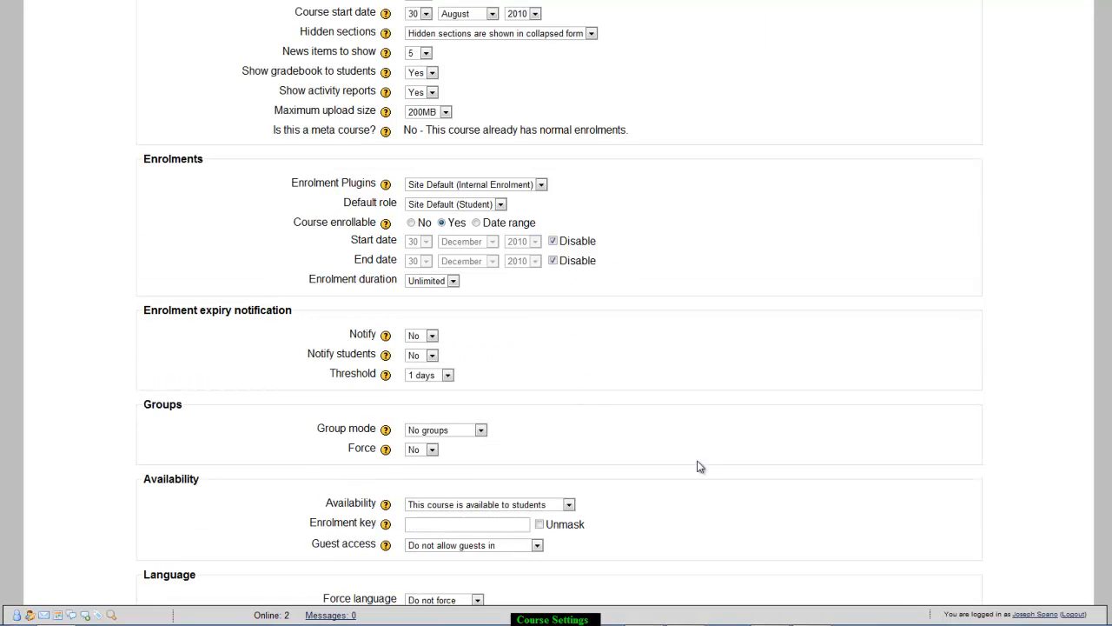
pyautogui.scroll(-2, 700, 466)
pyautogui.scroll(-3, 154, 462)
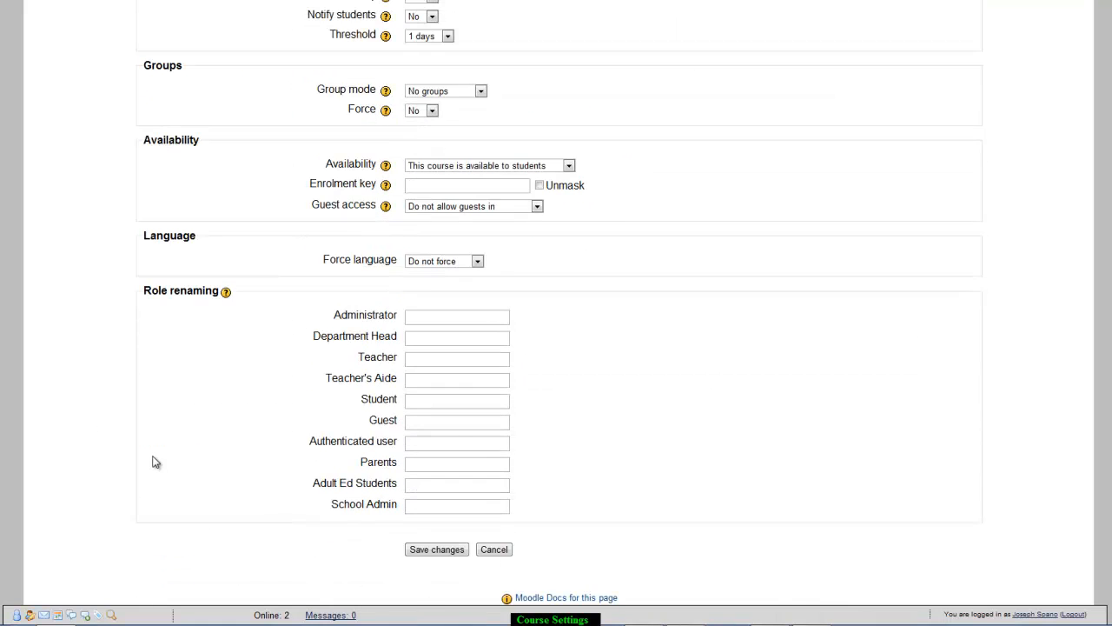
pyautogui.scroll(2, 703, 421)
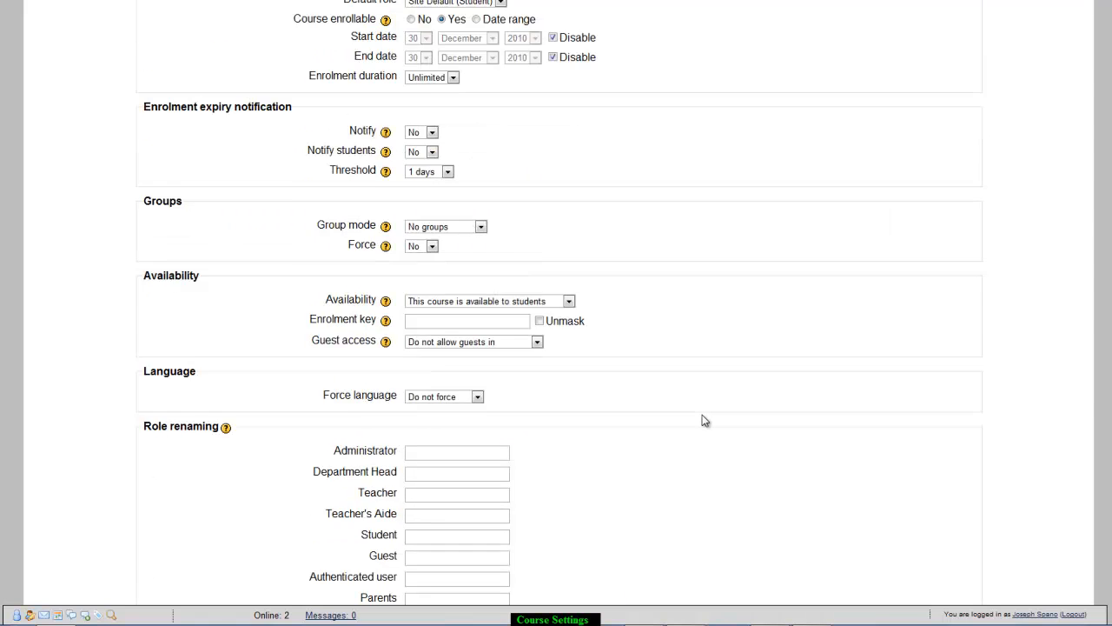
pyautogui.scroll(4, 704, 420)
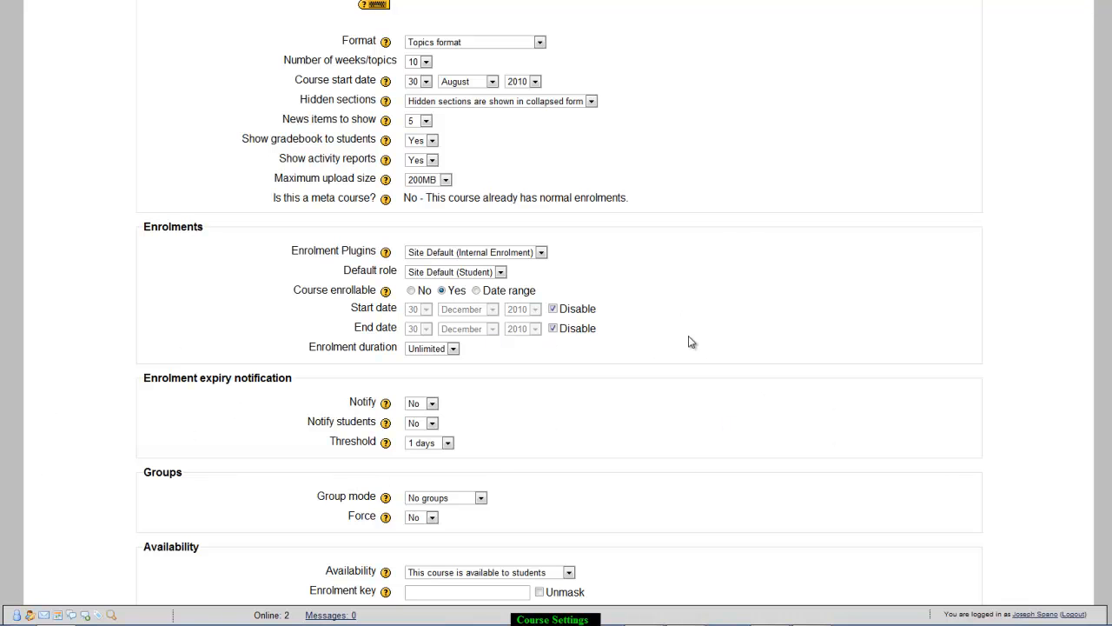
pyautogui.scroll(-3, 208, 398)
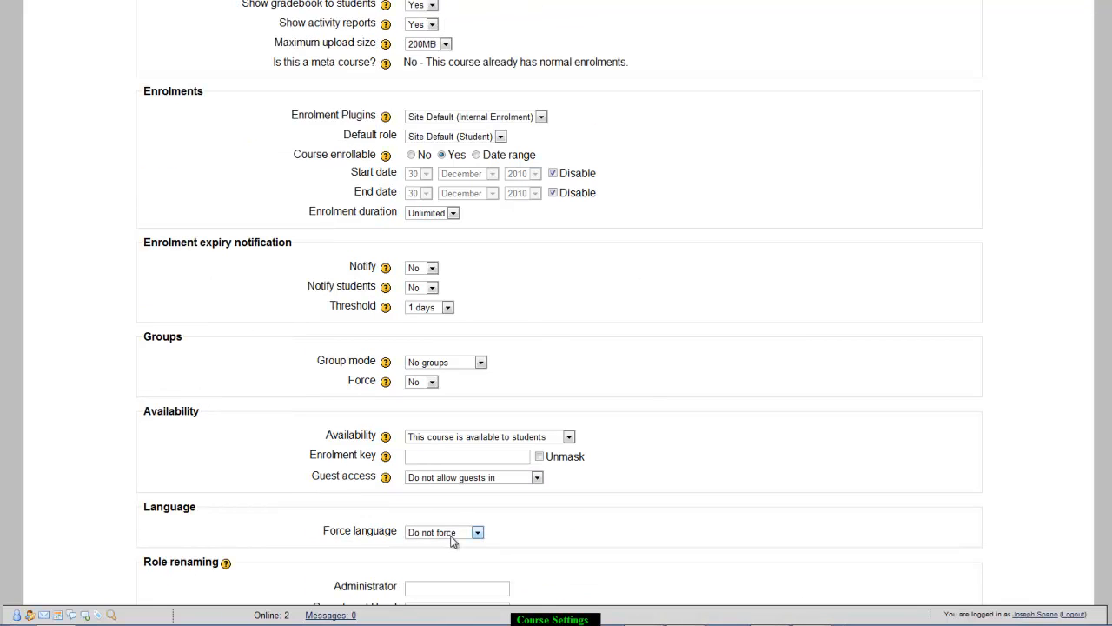
pyautogui.scroll(-7, 451, 542)
# Set the number of weeks/topics to 12 and save the course settings
pyautogui.scroll(20, 708, 261)
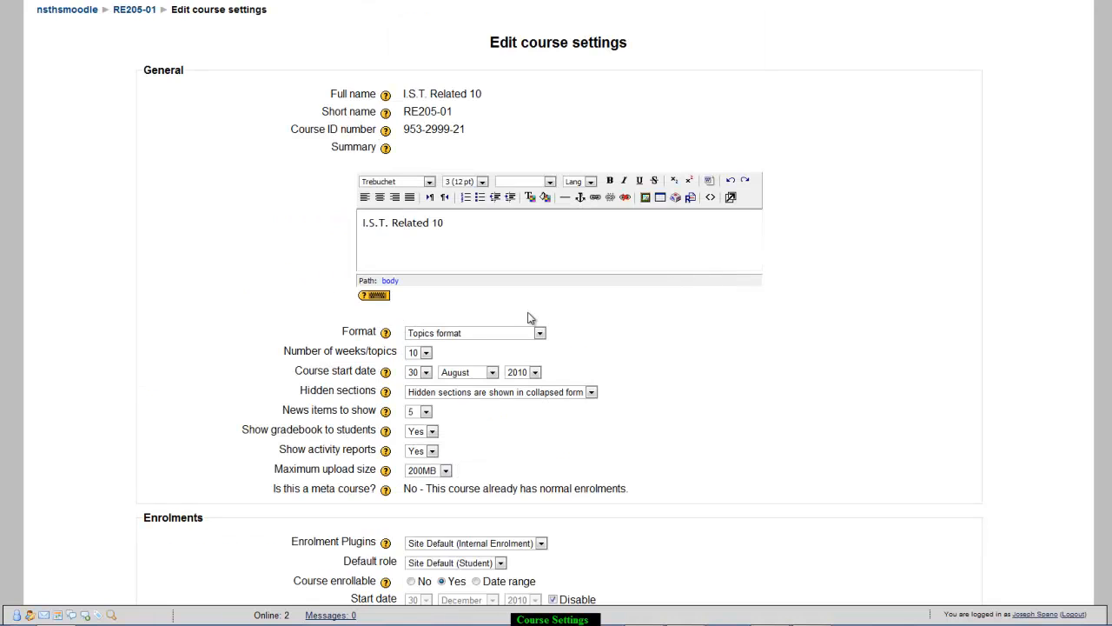
pyautogui.click(427, 356)
pyautogui.click(416, 485)
pyautogui.scroll(-15, 701, 434)
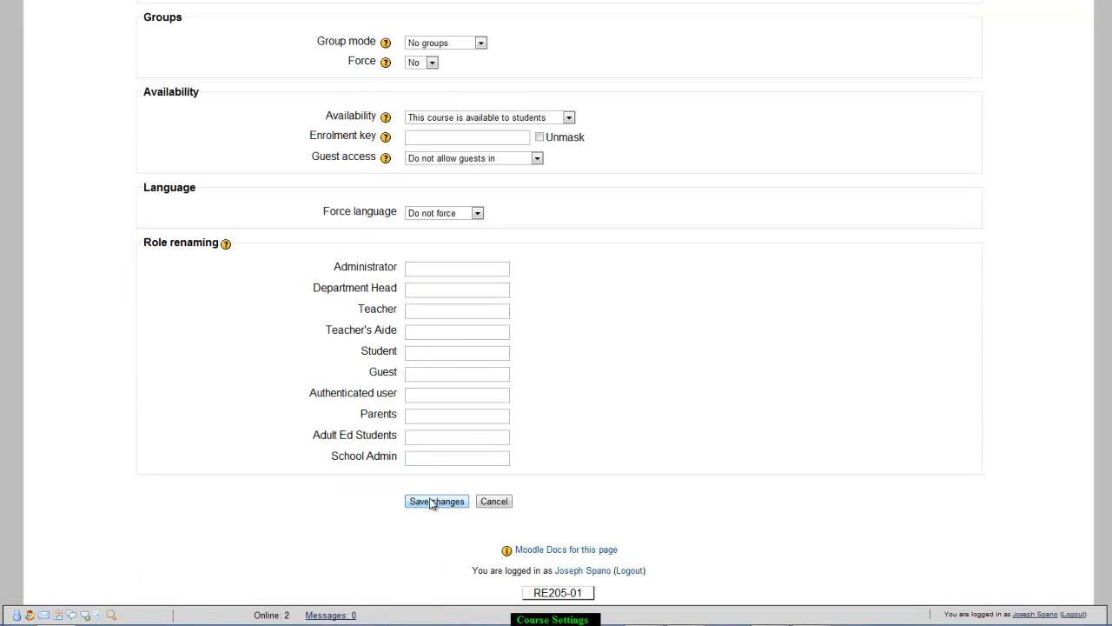
pyautogui.click(434, 502)
# Check the end of the topic outline, turn on editing for the course page, and select topic 1's heading and description
pyautogui.scroll(-20, 533, 300)
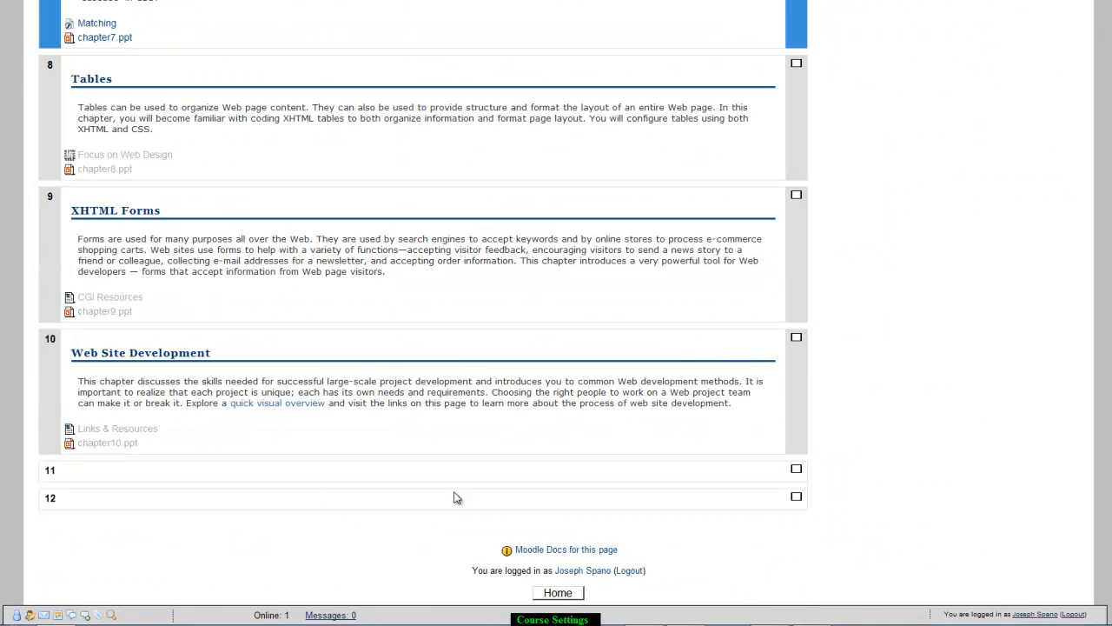
pyautogui.scroll(20, 834, 449)
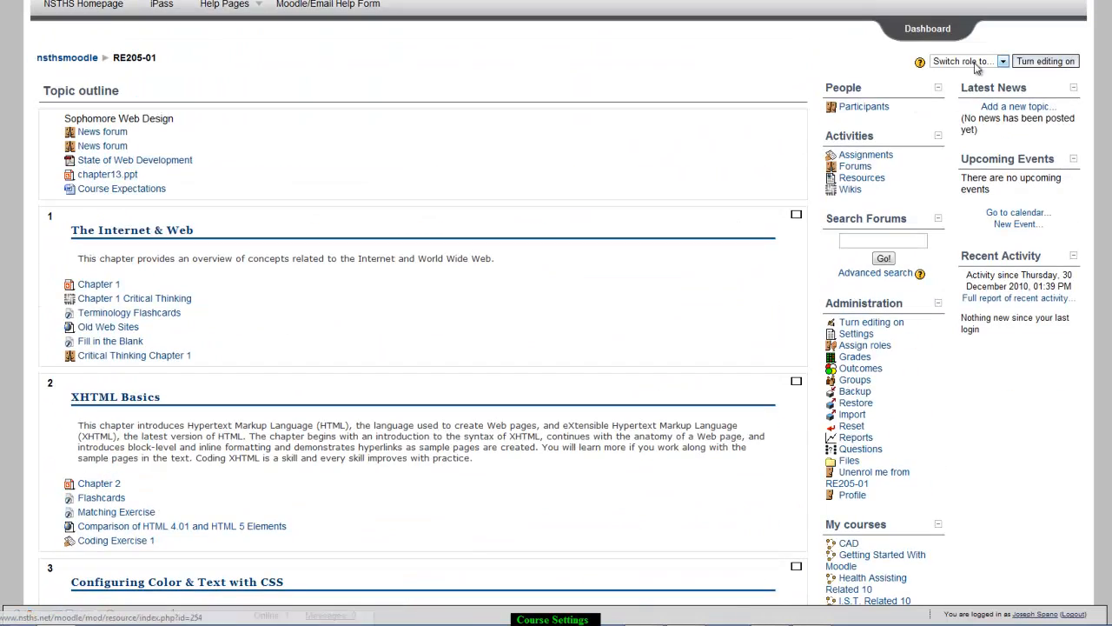
pyautogui.click(1046, 62)
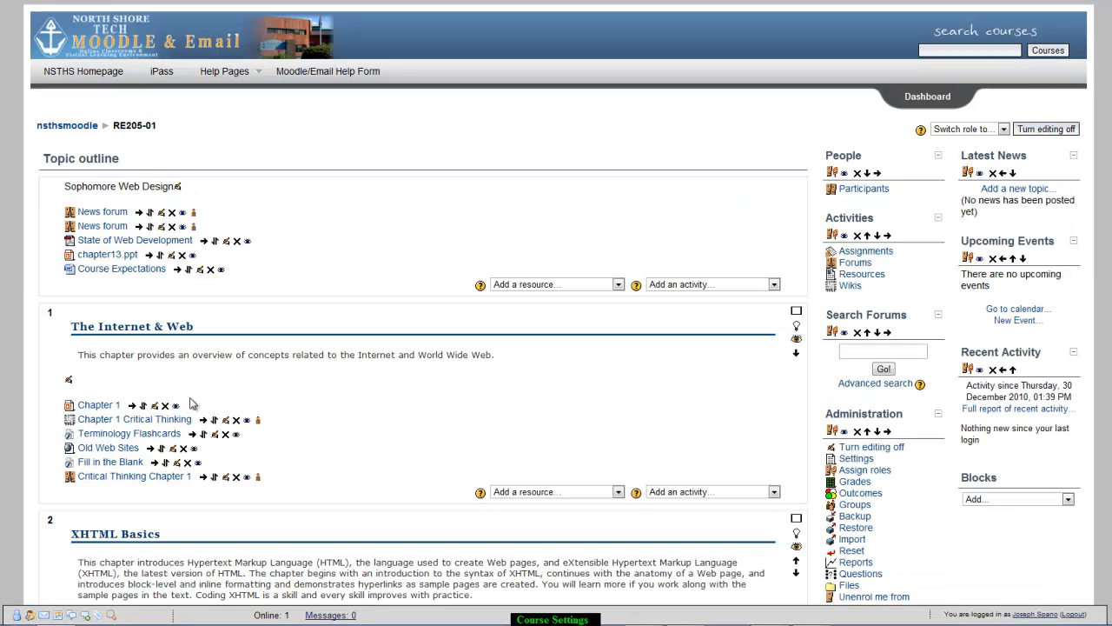
pyautogui.moveTo(532, 353); pyautogui.dragTo(71, 327)
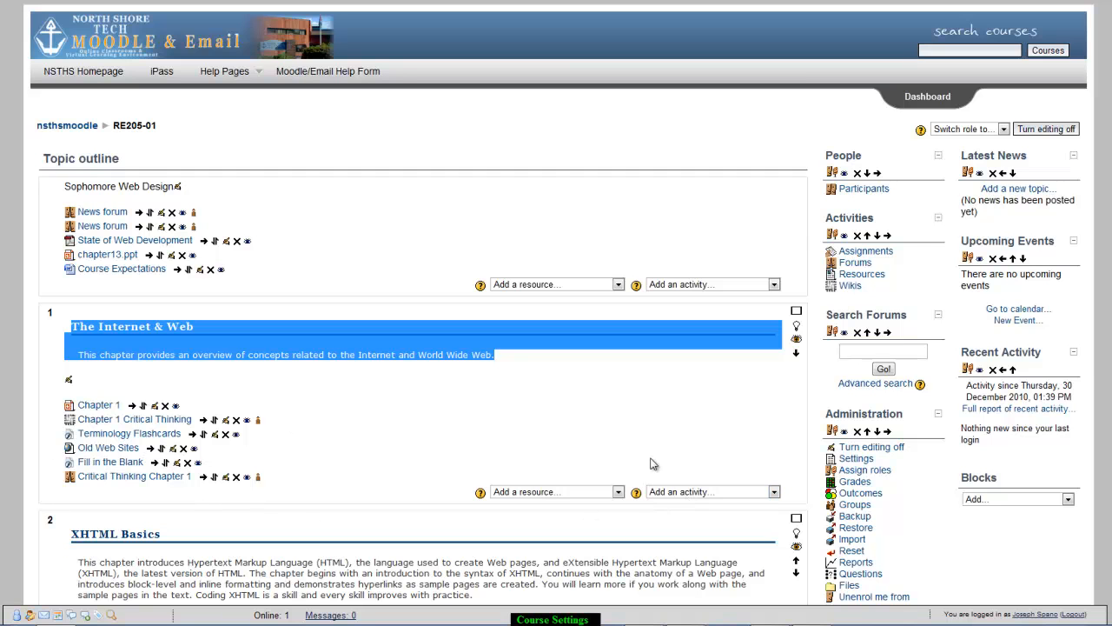
# Move the empty topic 11 up one place so it sits above Web Site Development
pyautogui.scroll(-20, 652, 462)
pyautogui.scroll(-15, 653, 461)
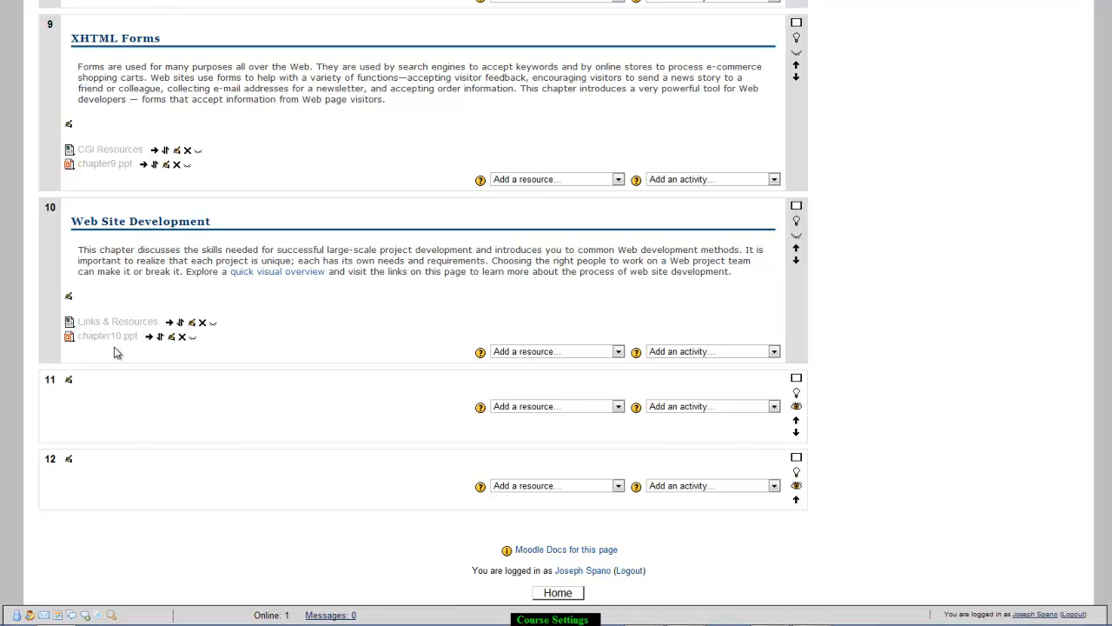
pyautogui.click(797, 424)
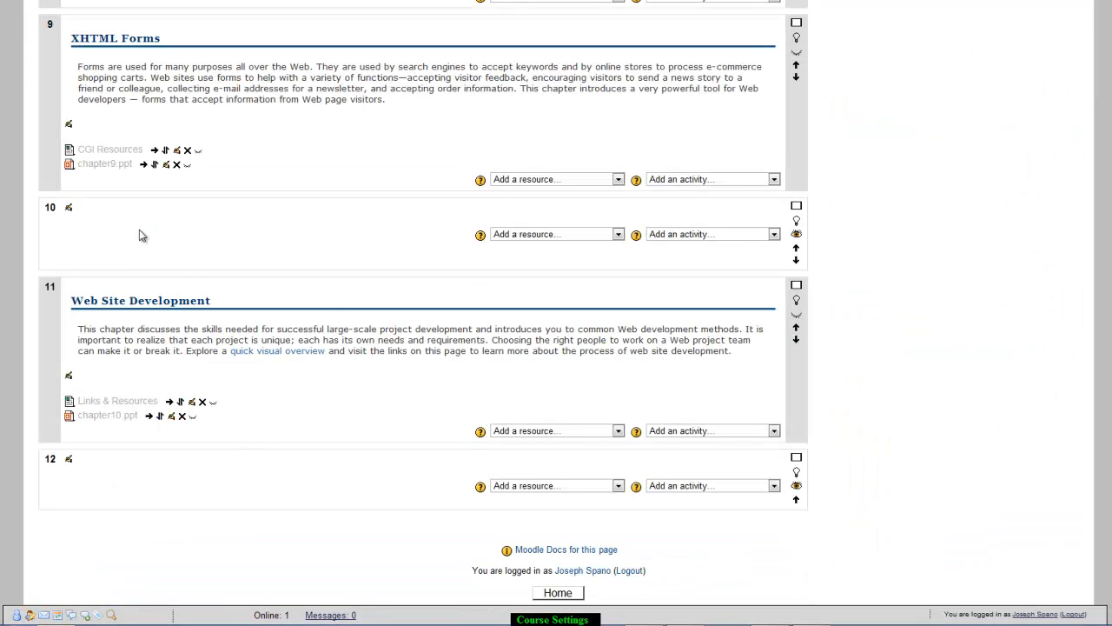
# Move the empty topic 10 down one place so it sits below Web Site Development
pyautogui.click(796, 260)
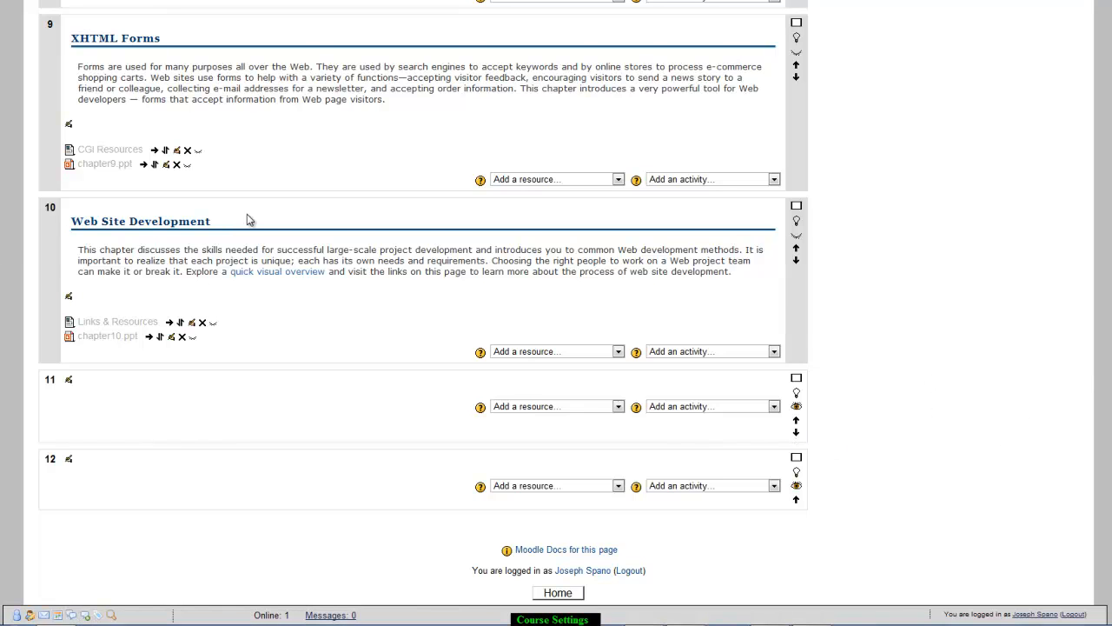
# Make topic 8, Tables, visible to students and hide it again
pyautogui.scroll(3, 225, 239)
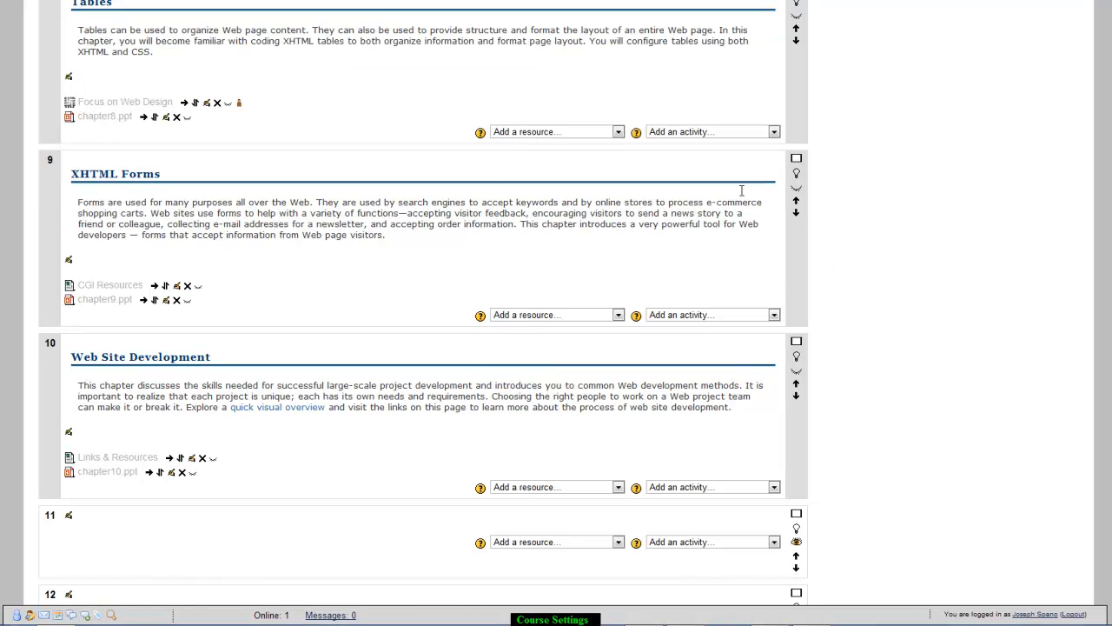
pyautogui.scroll(3, 348, 213)
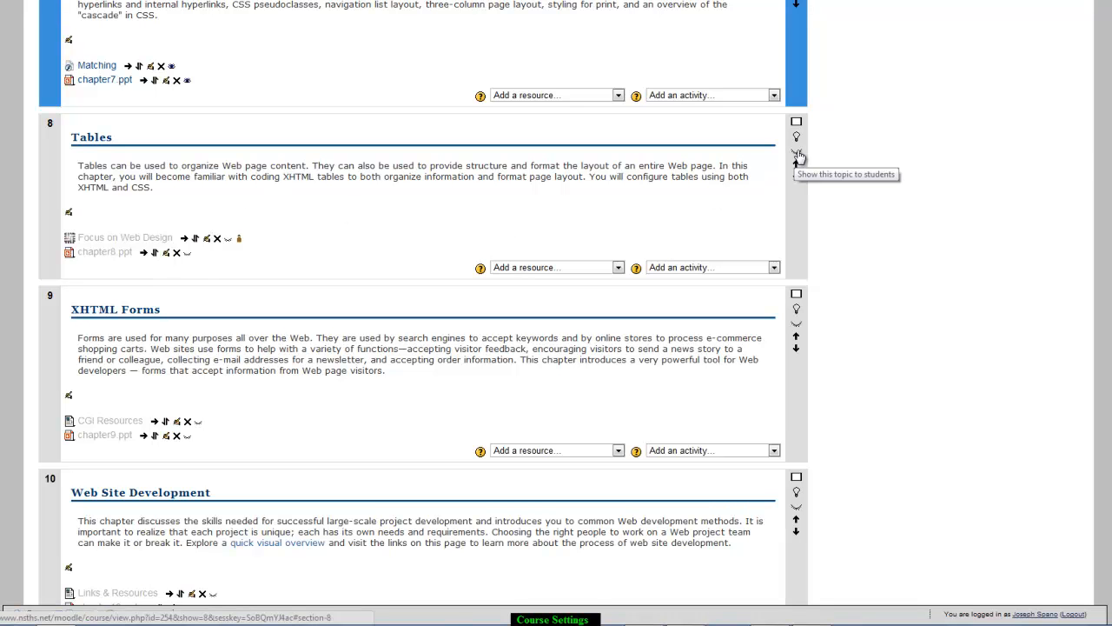
pyautogui.click(797, 155)
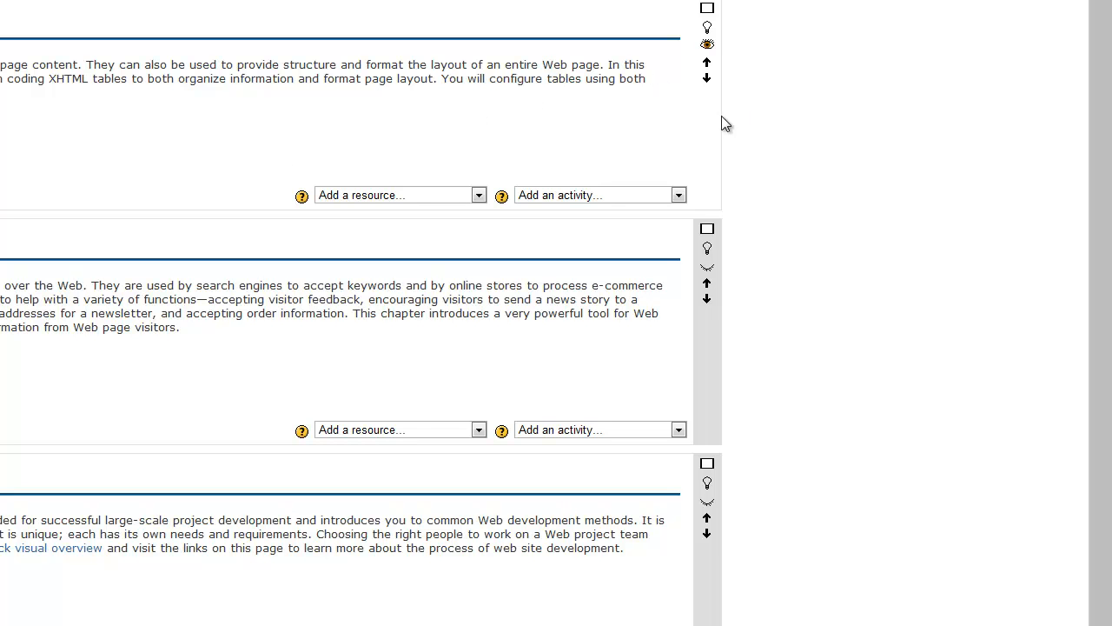
pyautogui.click(707, 46)
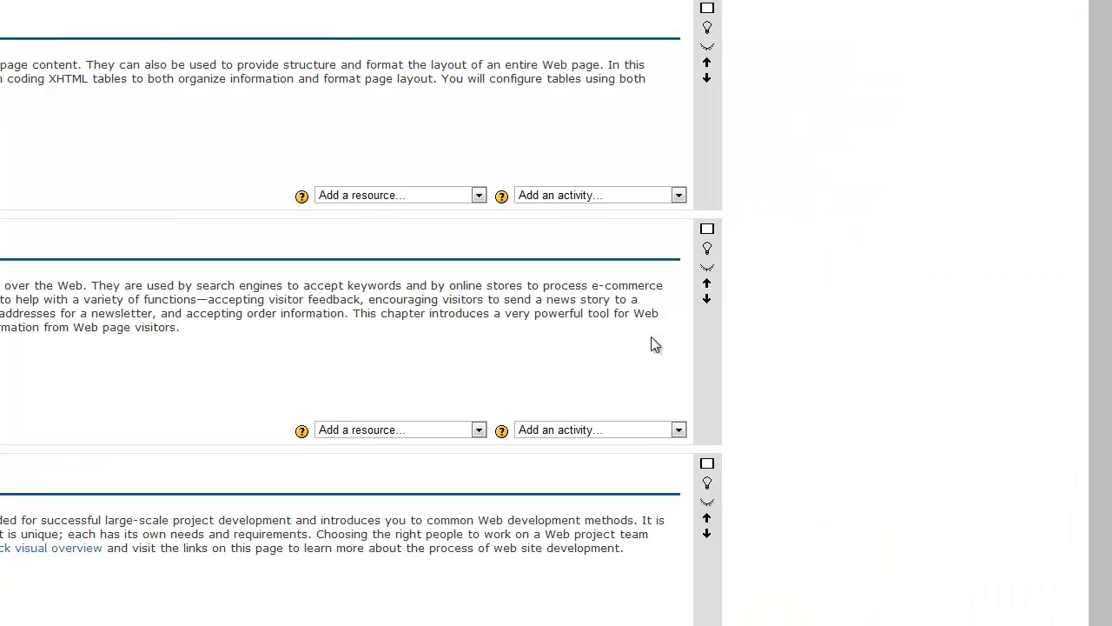
# Switch to the Student role, check how topics 8 to 12 at the end of the outline appear, and return to the normal role
pyautogui.scroll(8, 861, 164)
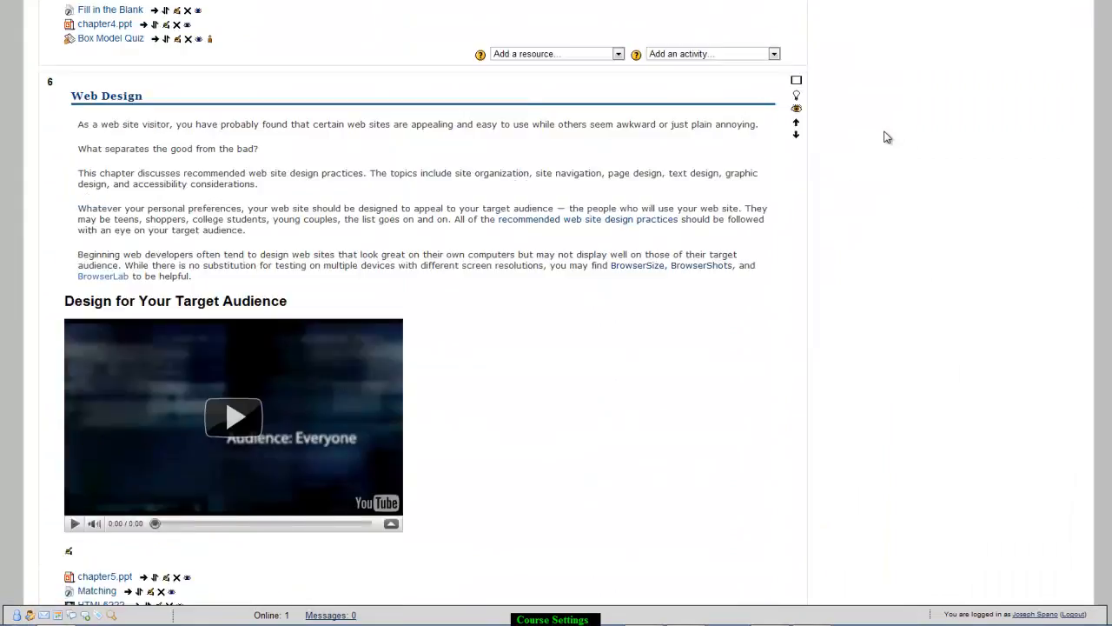
pyautogui.scroll(15, 887, 137)
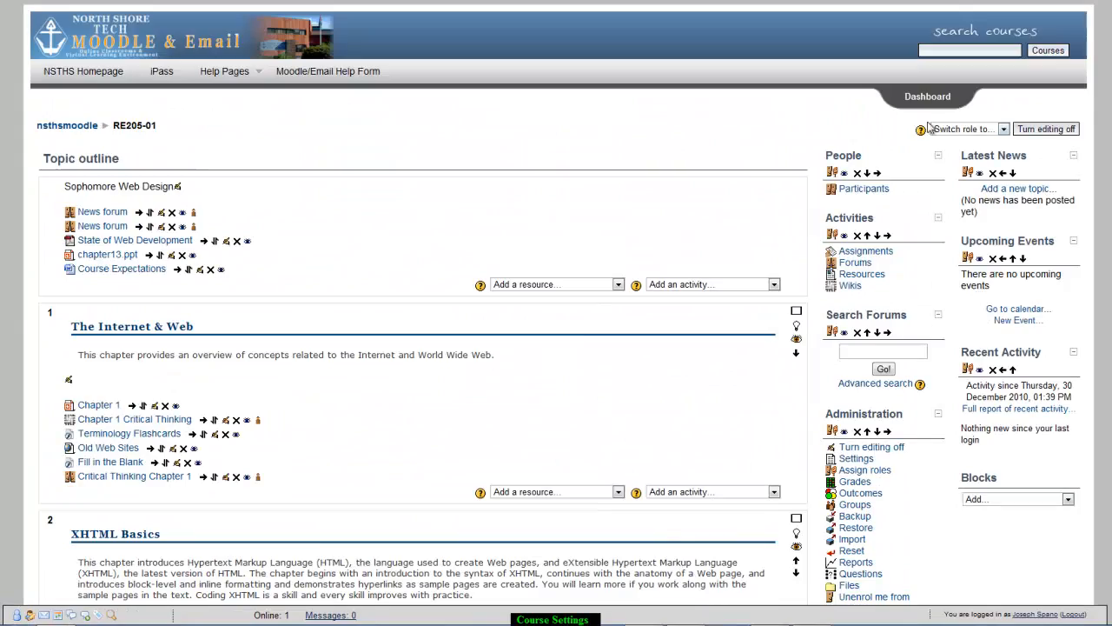
pyautogui.click(963, 130)
pyautogui.click(959, 162)
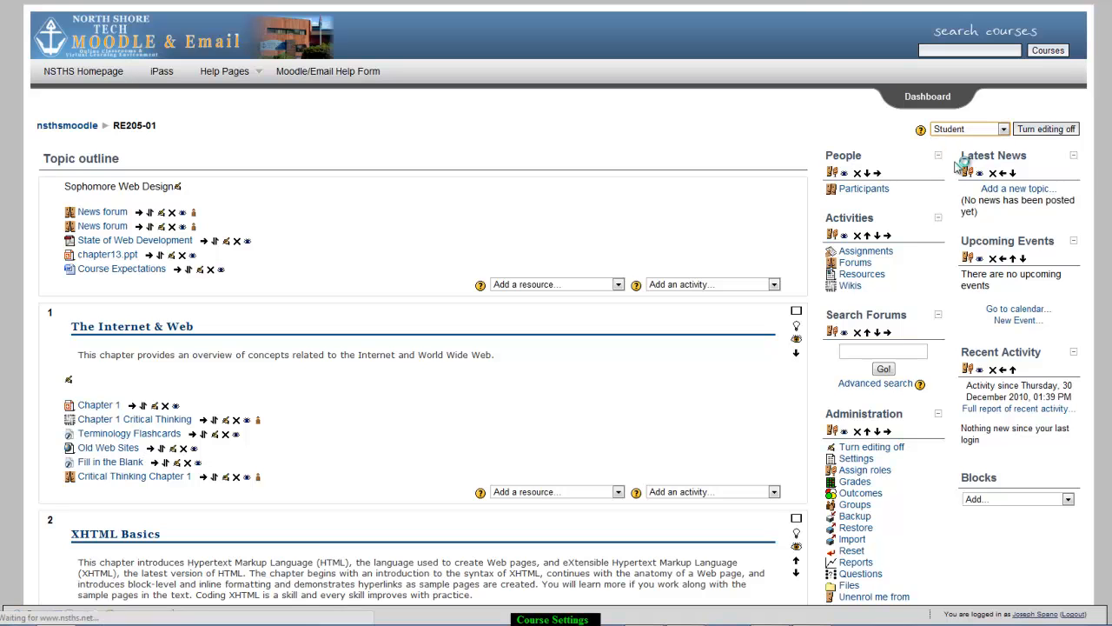
pyautogui.scroll(-20, 384, 385)
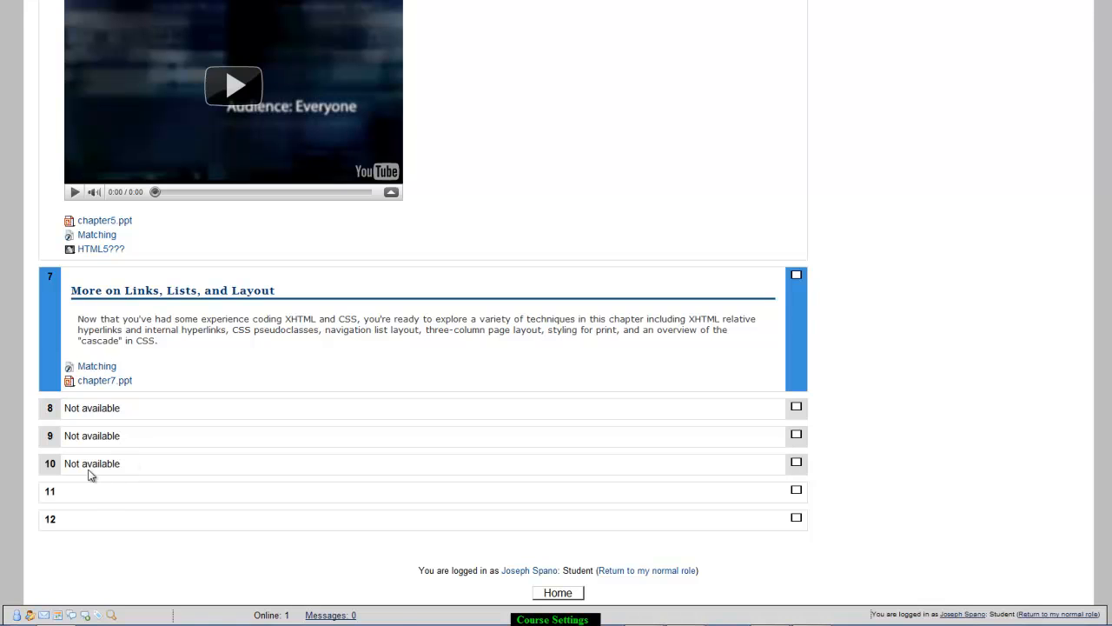
pyautogui.scroll(20, 246, 443)
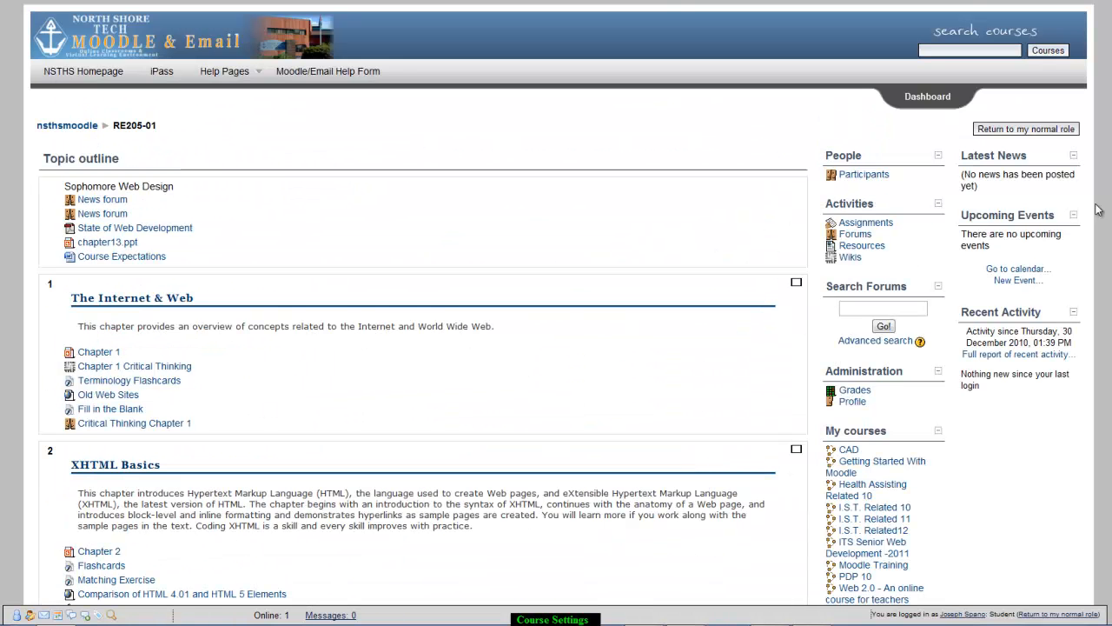
pyautogui.click(1019, 129)
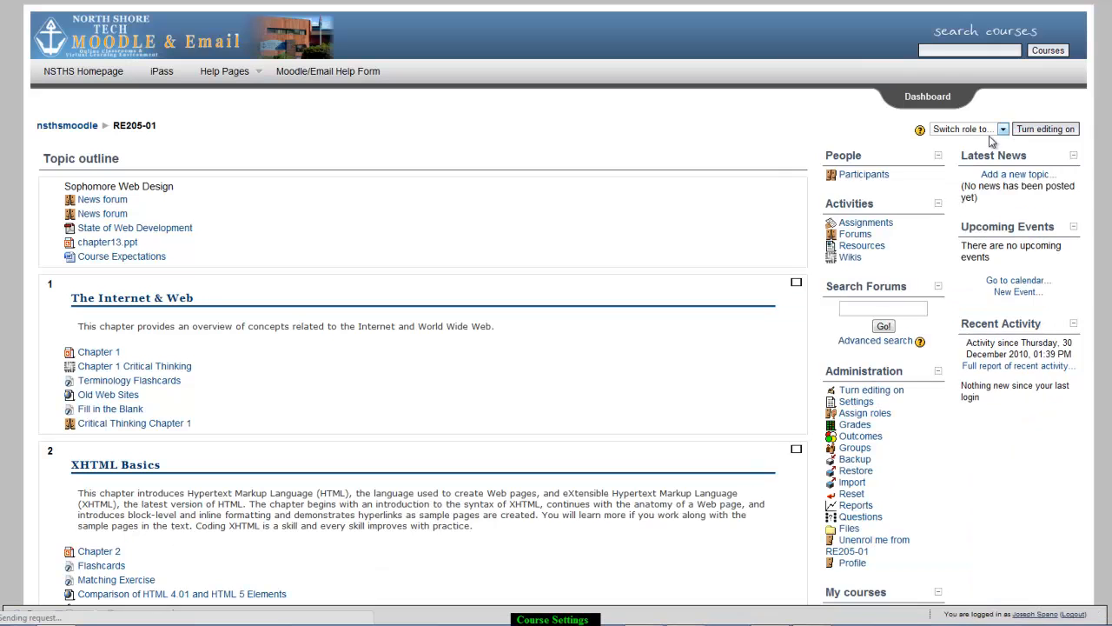